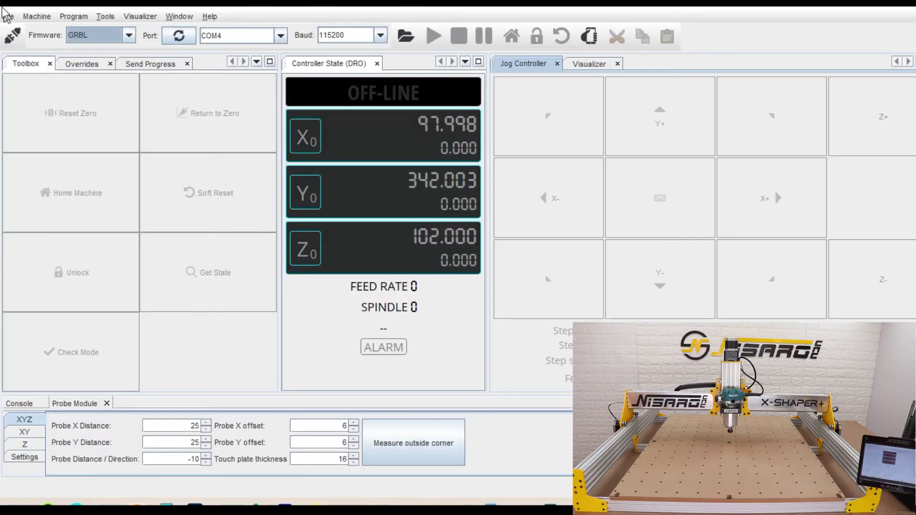
Step: Connect Universal Gcode Sender to the GRBL machine on COM4
click(12, 36)
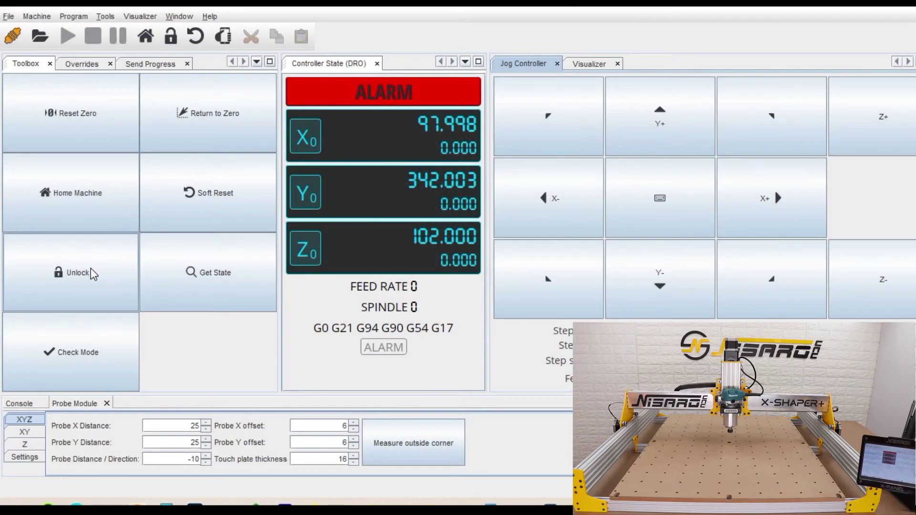
Step: Clear the alarm lock with Unlock, then start homing all axes with Home Machine
click(91, 270)
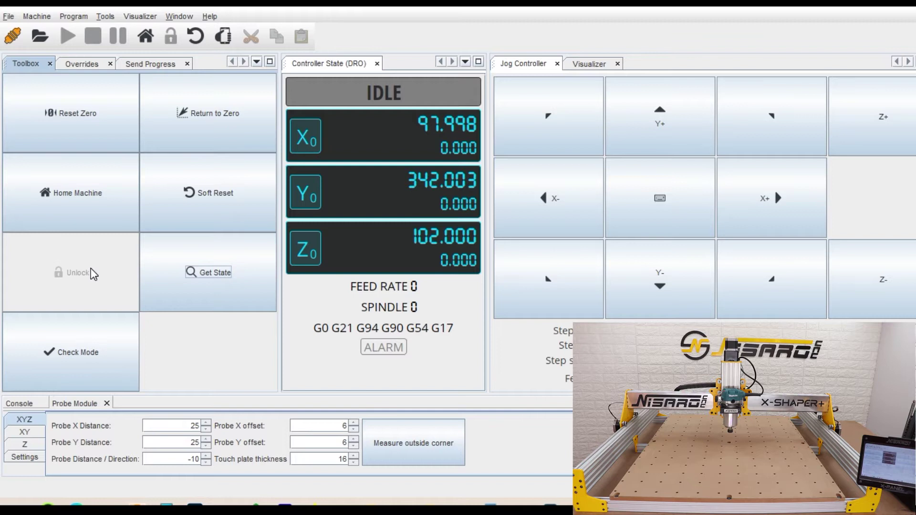
click(75, 195)
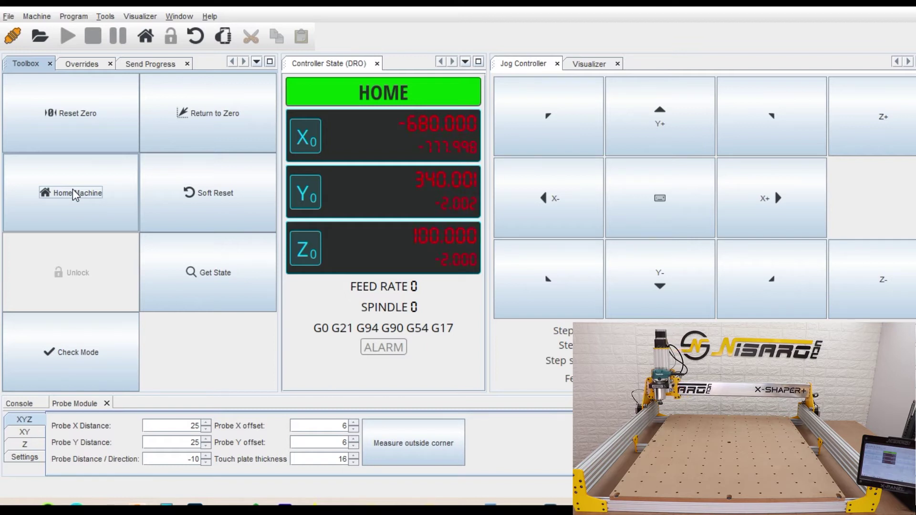
Step: Jog the spindle diagonally in X/Y and down and up in Z to X -330, Y -80
click(765, 217)
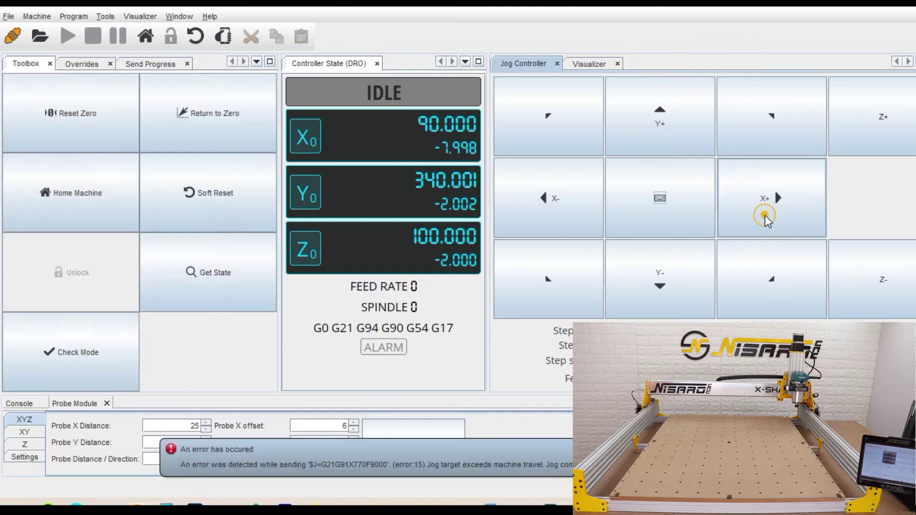
click(765, 216)
click(576, 281)
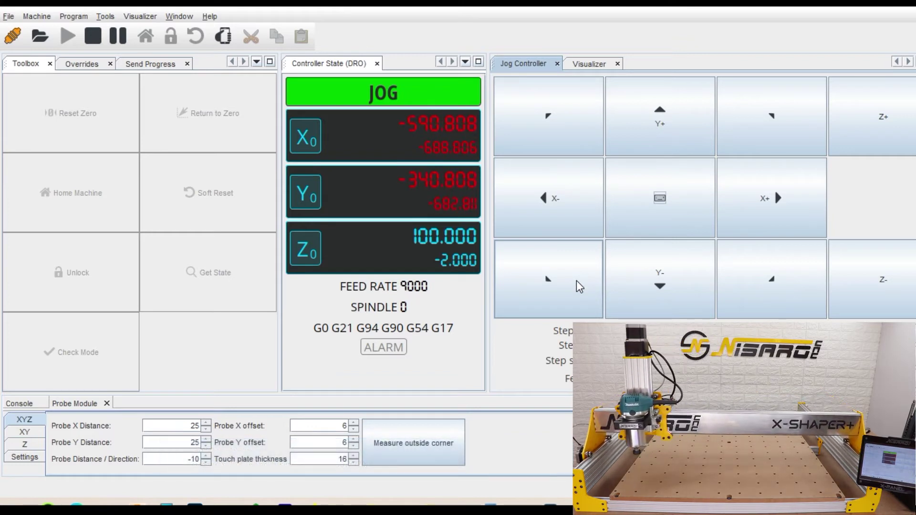
click(576, 280)
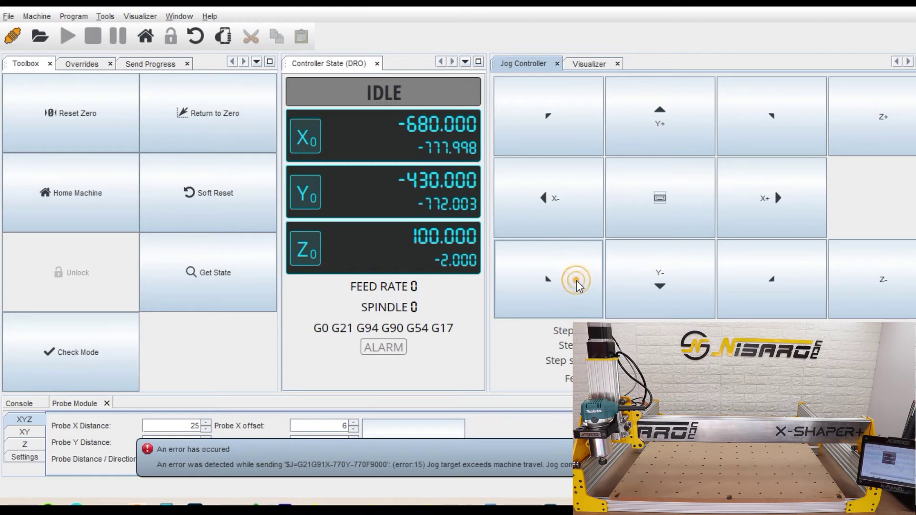
click(576, 280)
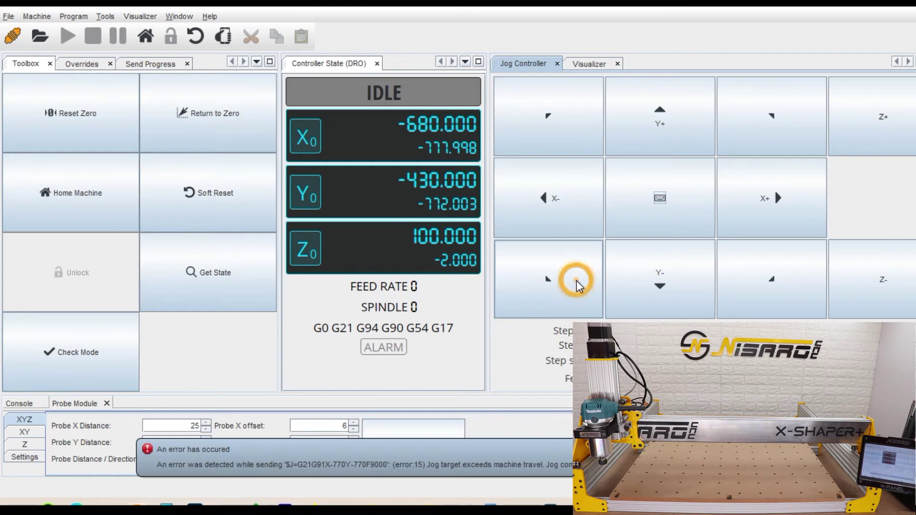
click(764, 128)
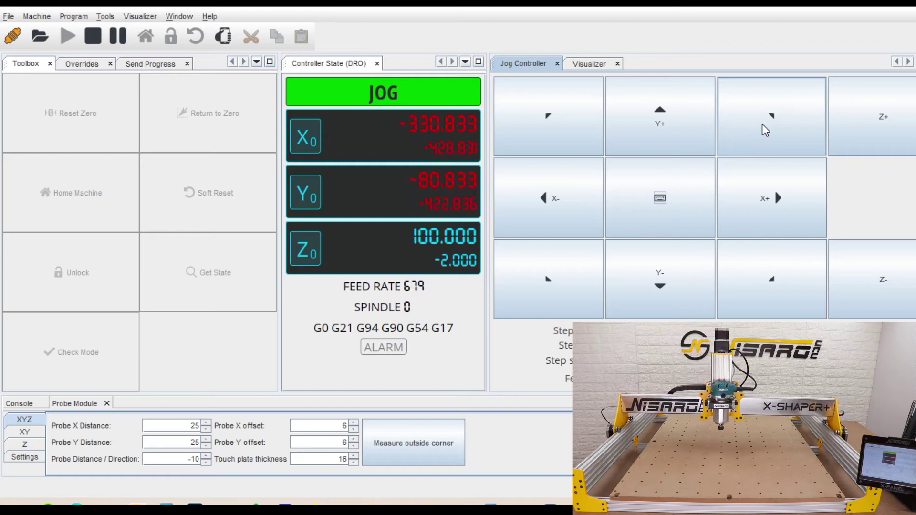
click(886, 275)
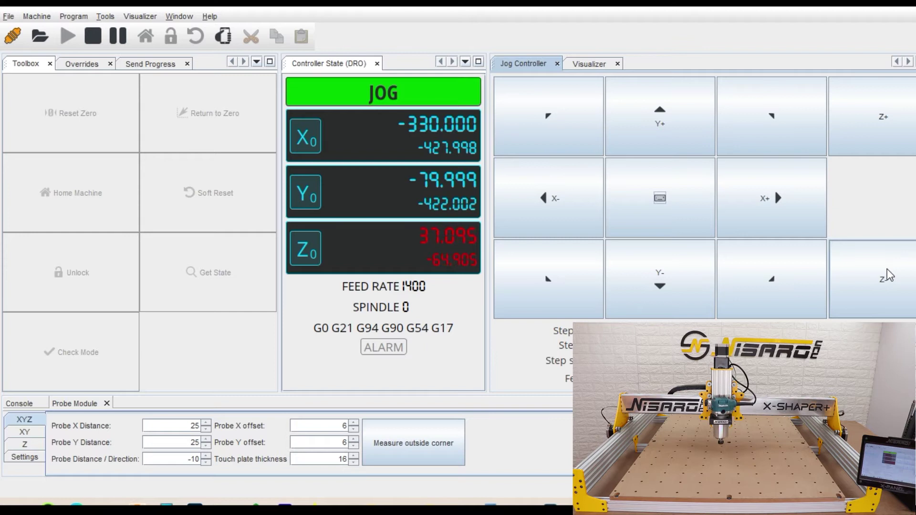
click(886, 275)
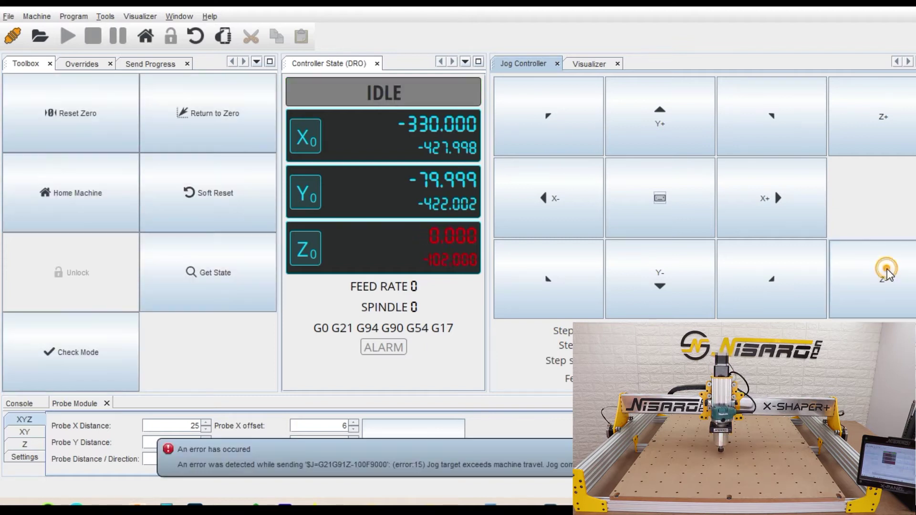
click(896, 135)
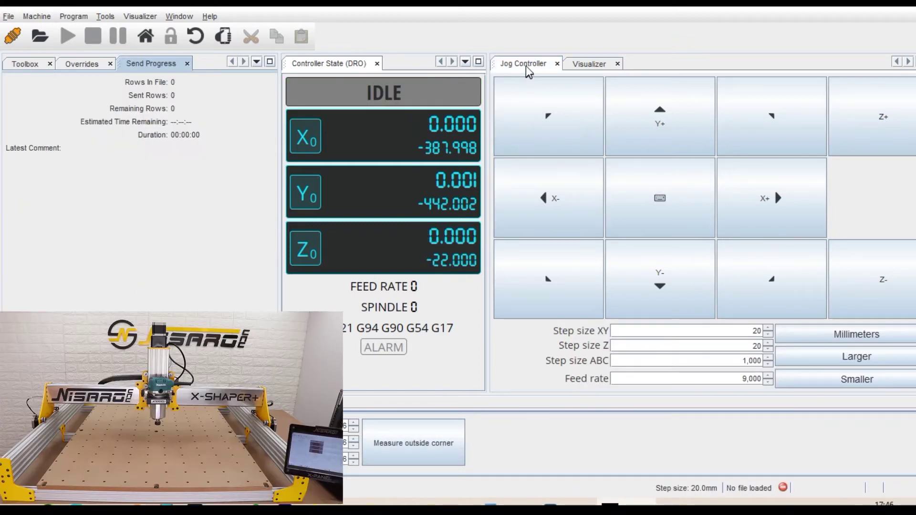
Step: Bring up the jog controls and test-jog 10 mm steps along Y and Z
click(526, 67)
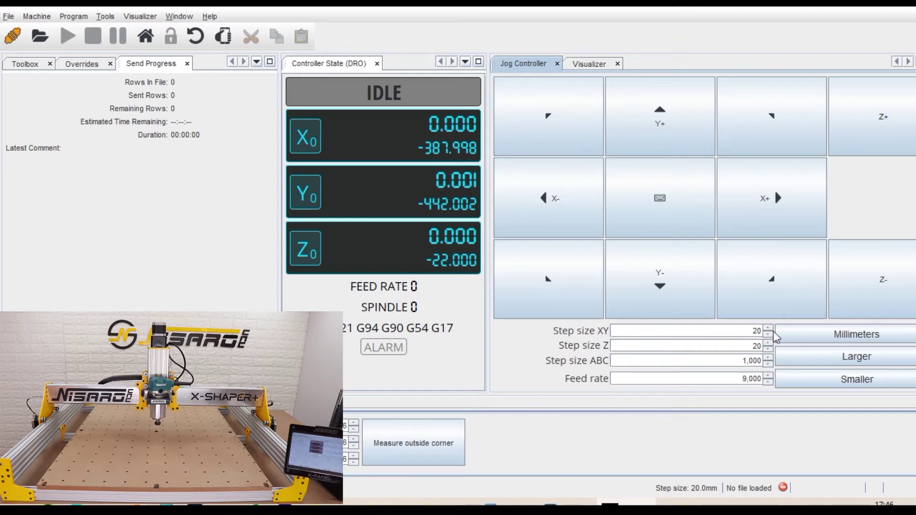
double_click(747, 331)
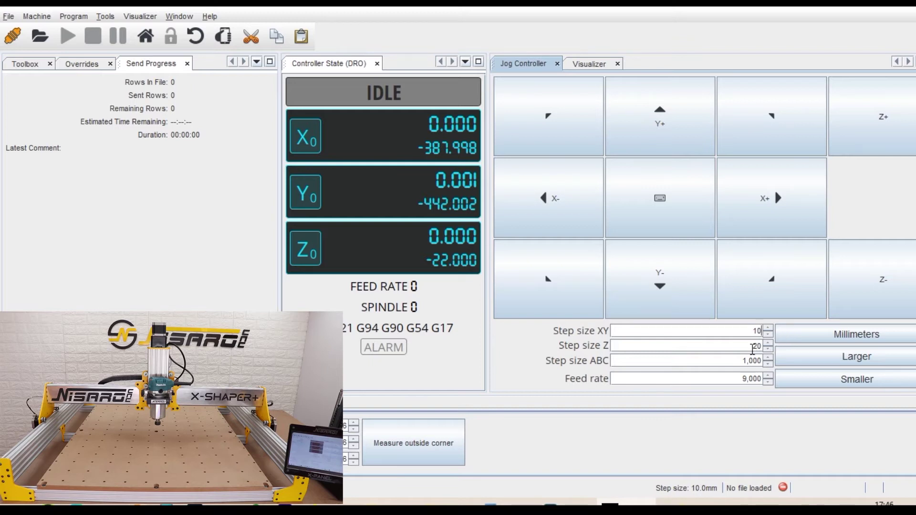
double_click(756, 346)
click(672, 282)
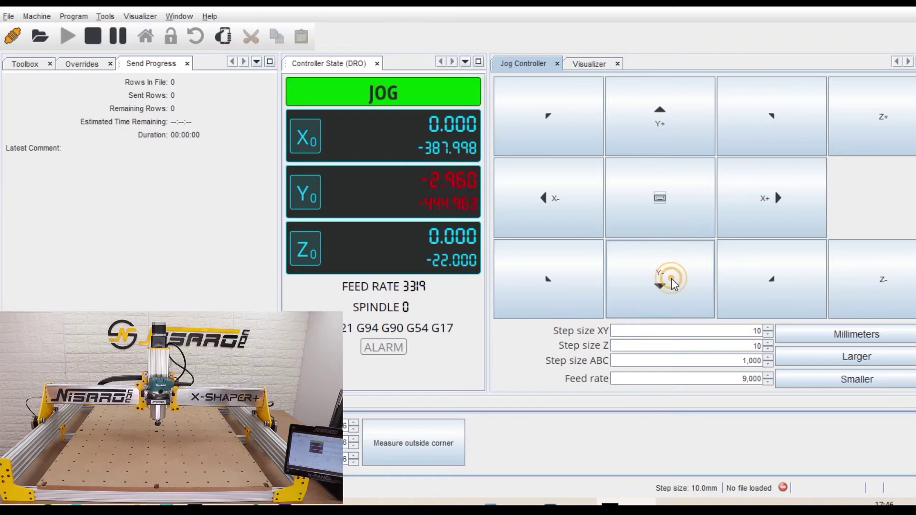
click(672, 282)
click(680, 143)
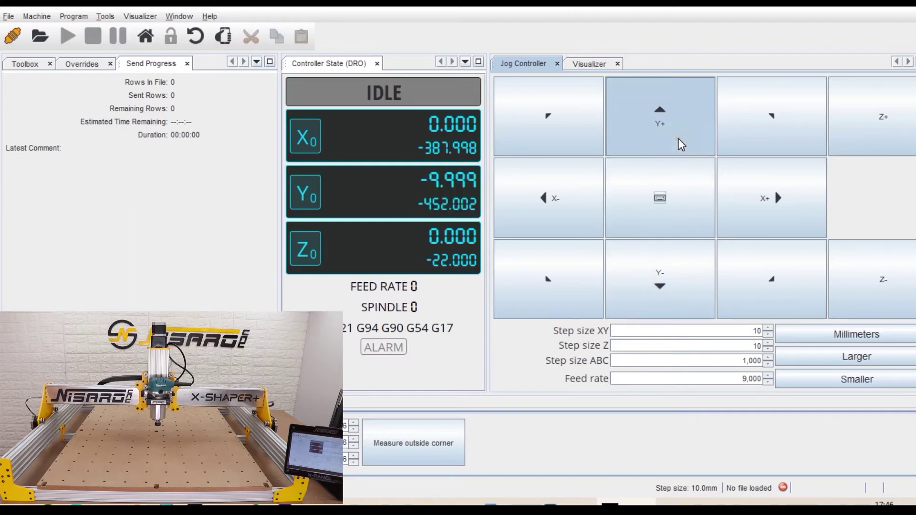
click(681, 144)
click(873, 278)
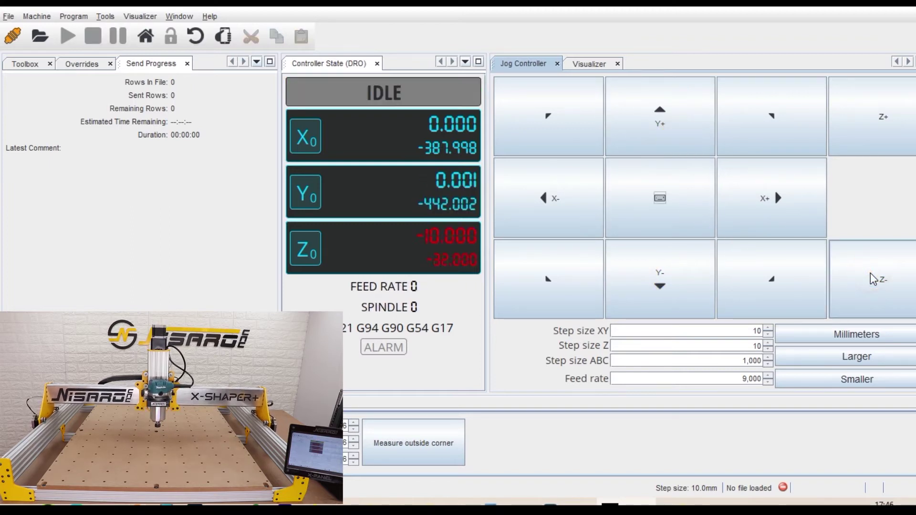
click(874, 278)
Step: Set the jog step size to 100 mm for XY and 50 mm for Z
click(748, 334)
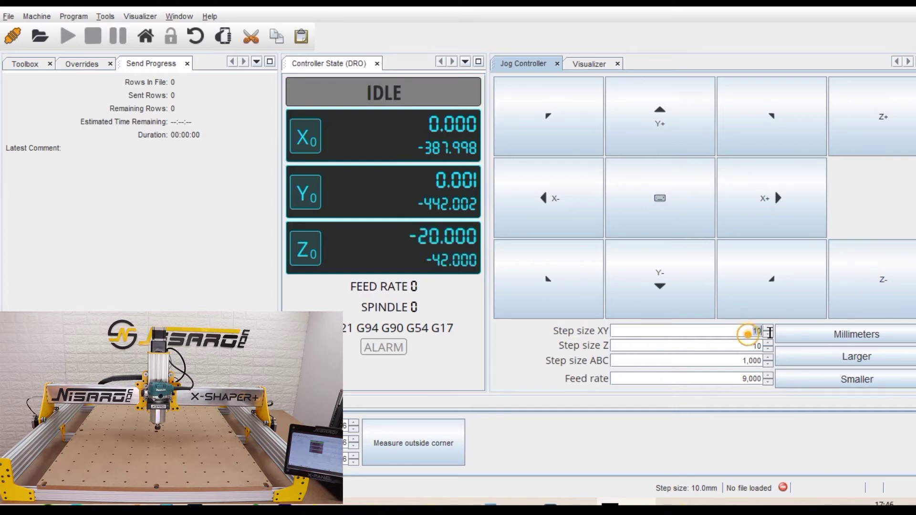
click(768, 336)
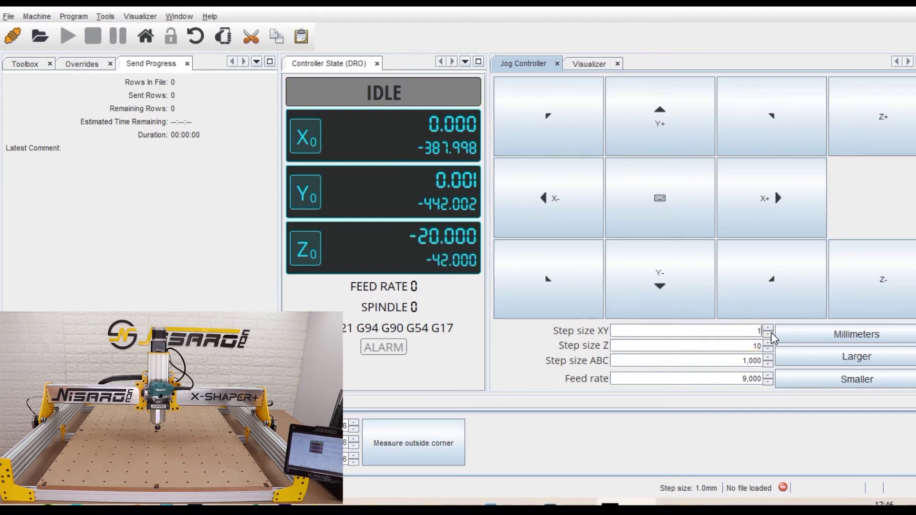
text(00)
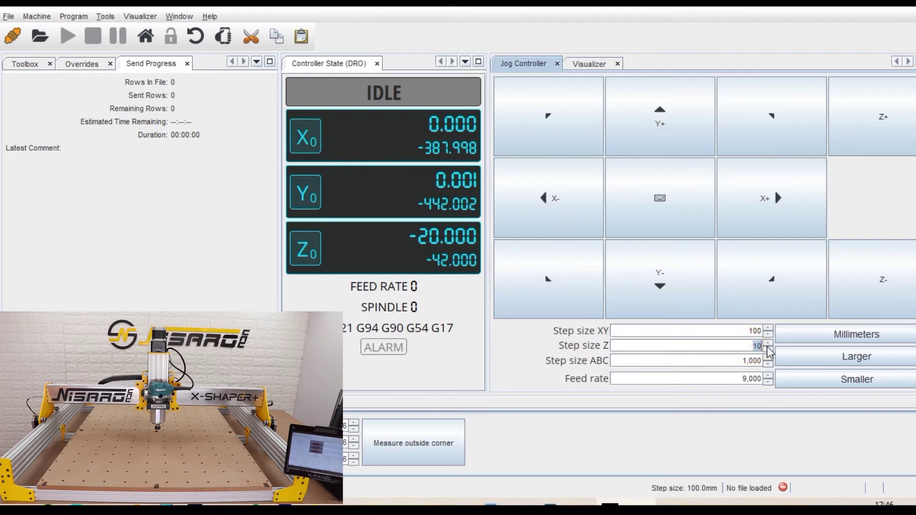
text(50)
Step: Jog to X 100, Y 200 in 100 mm steps, then lower and raise Z
click(677, 126)
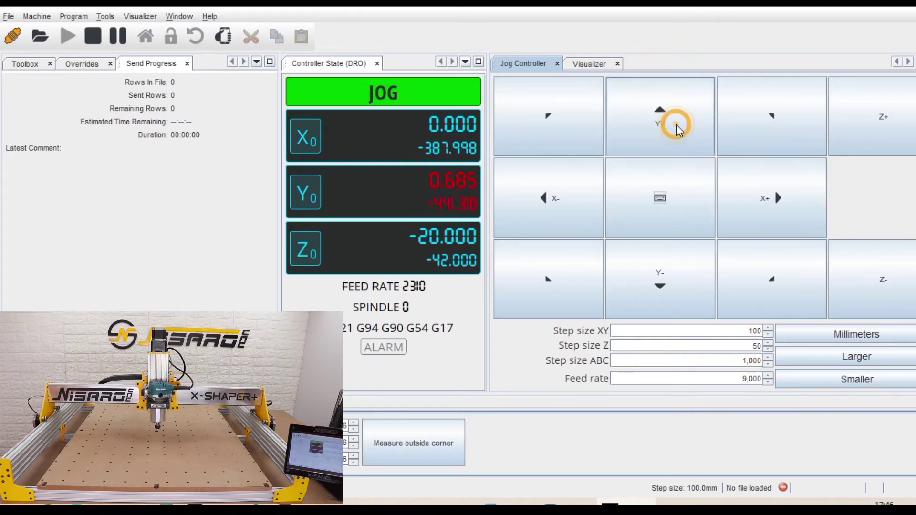
click(677, 127)
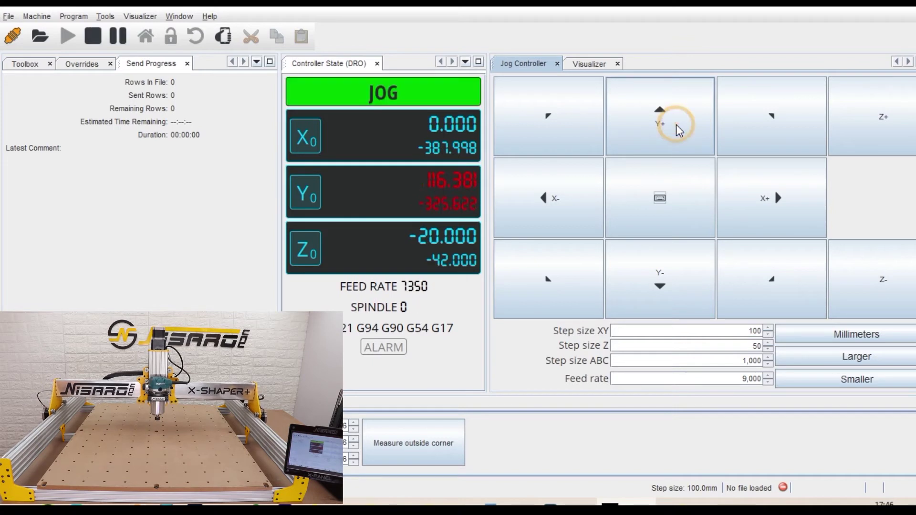
click(761, 210)
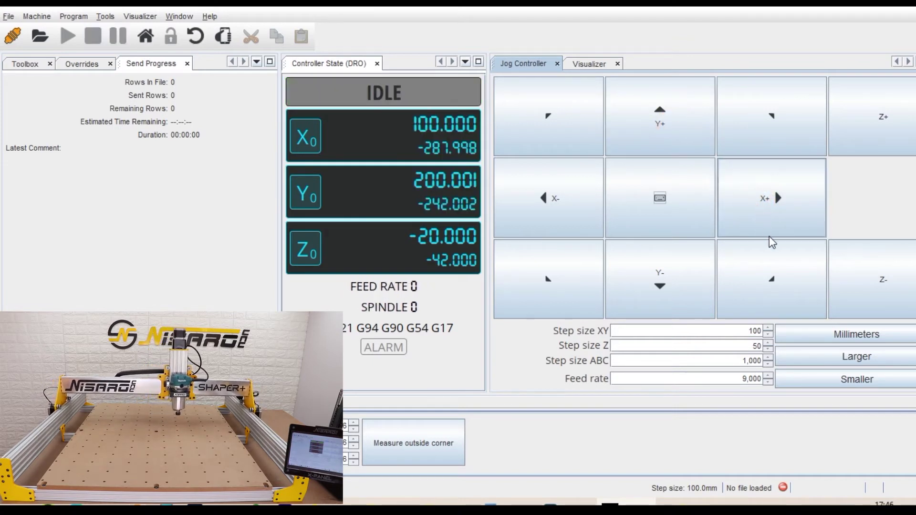
click(863, 285)
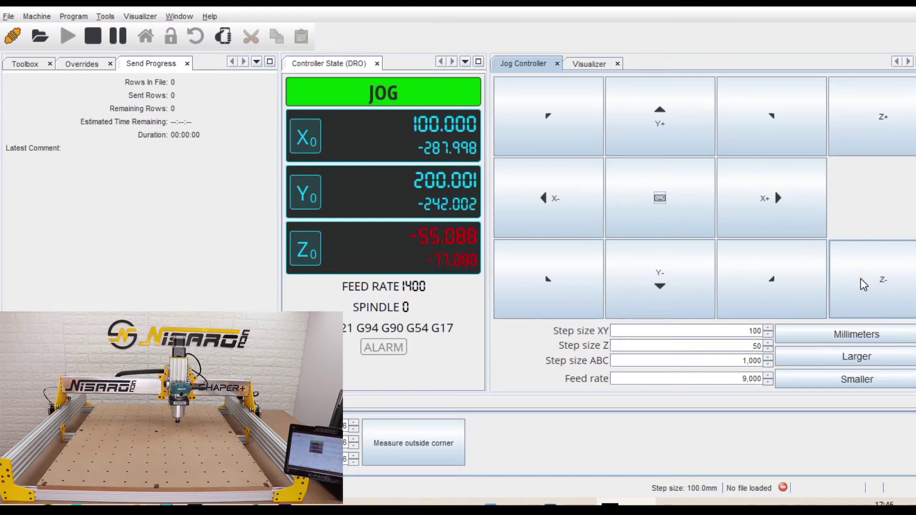
click(880, 138)
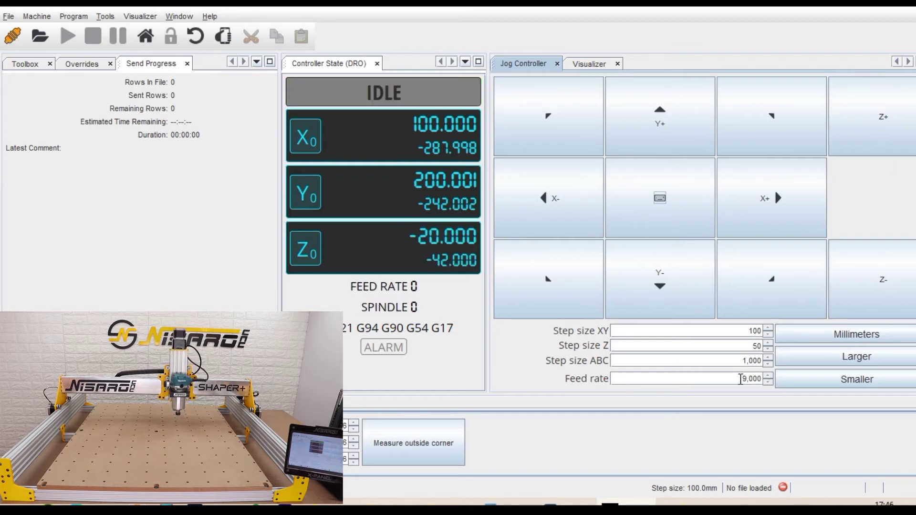
Step: Set the jog feed rate to 2,000 and test it with Y- and X- jogs
double_click(751, 380)
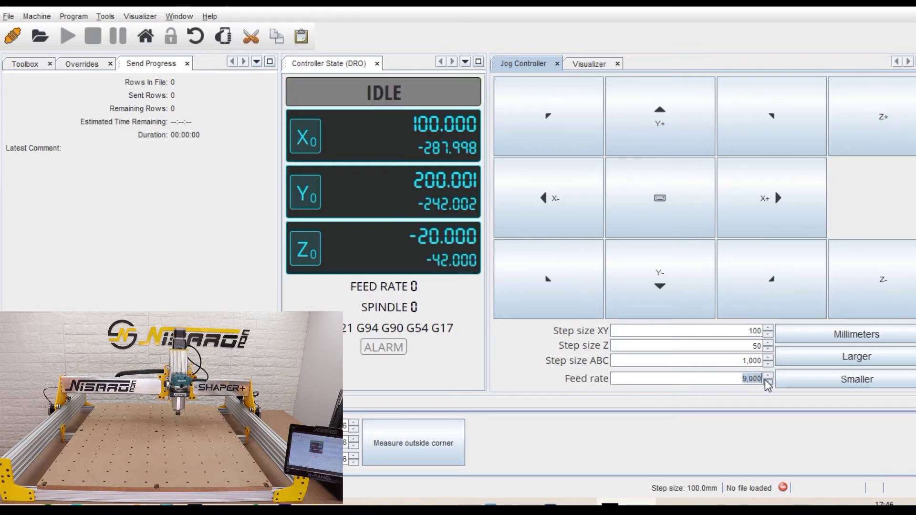
text(2,000)
click(679, 278)
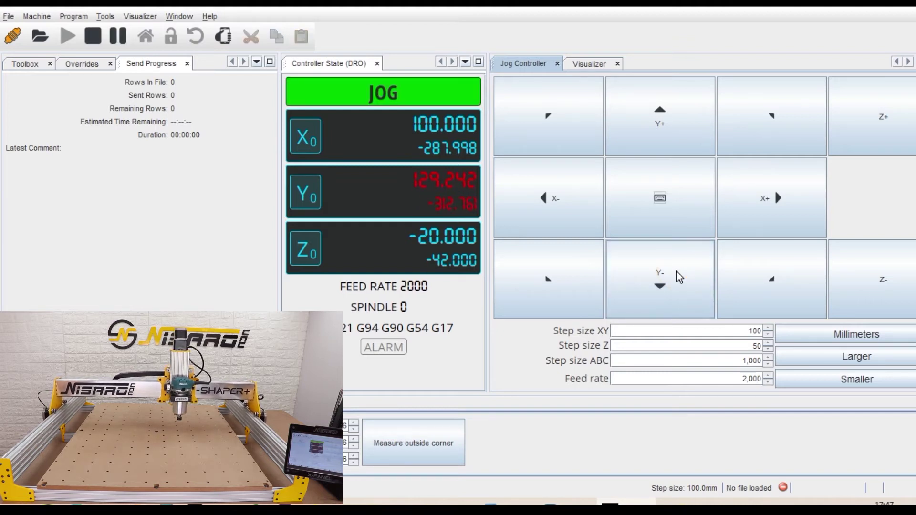
click(582, 203)
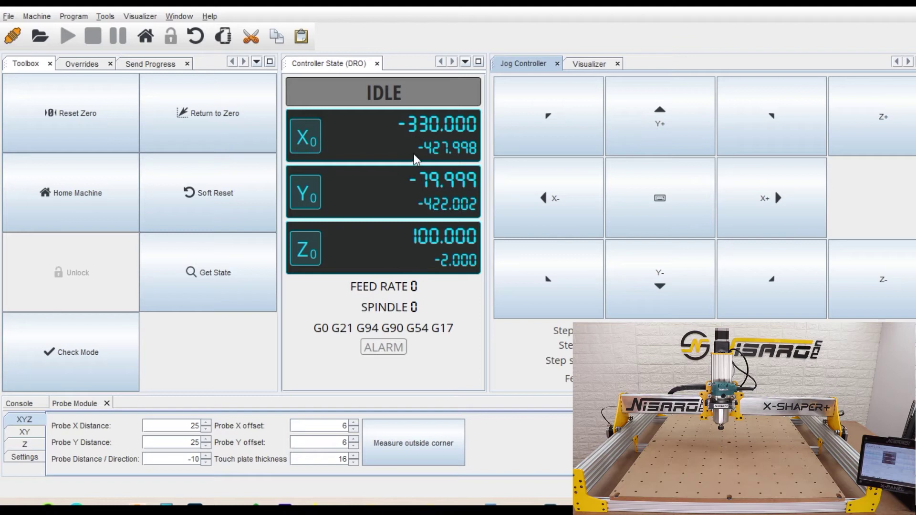
Step: Zero the work coordinates at the current spindle position
click(99, 130)
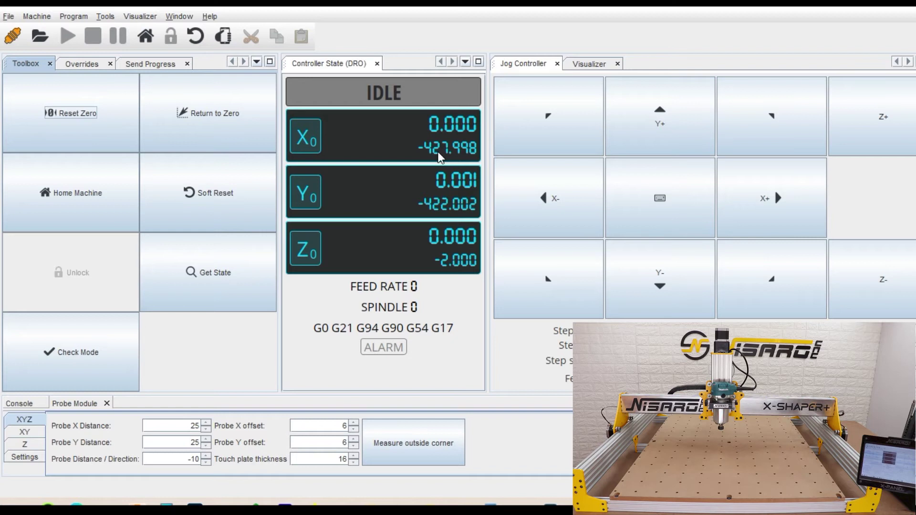
Step: Jog the spindle in X and Y and lower Z 20 mm into position
click(555, 207)
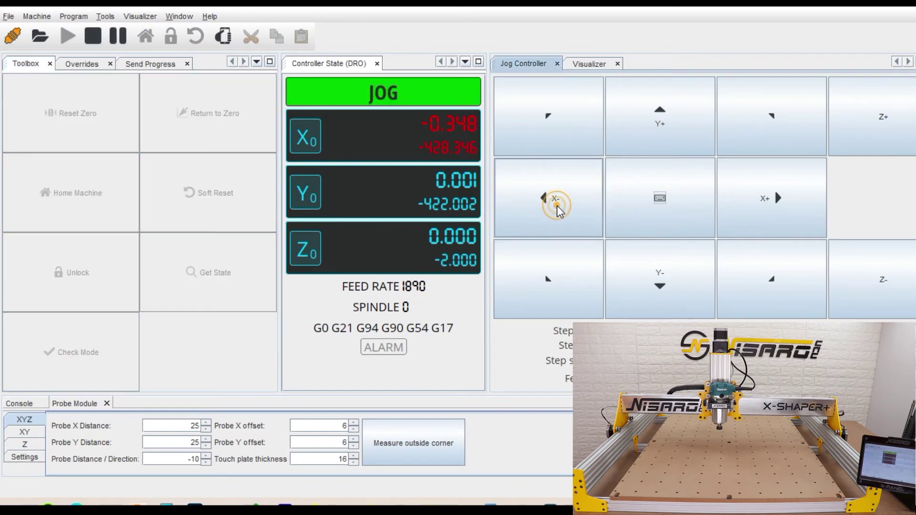
click(760, 192)
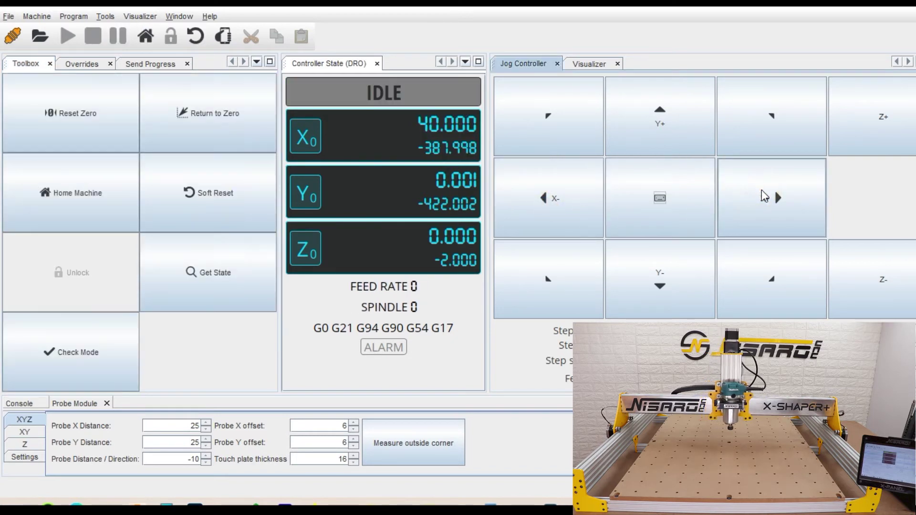
click(688, 257)
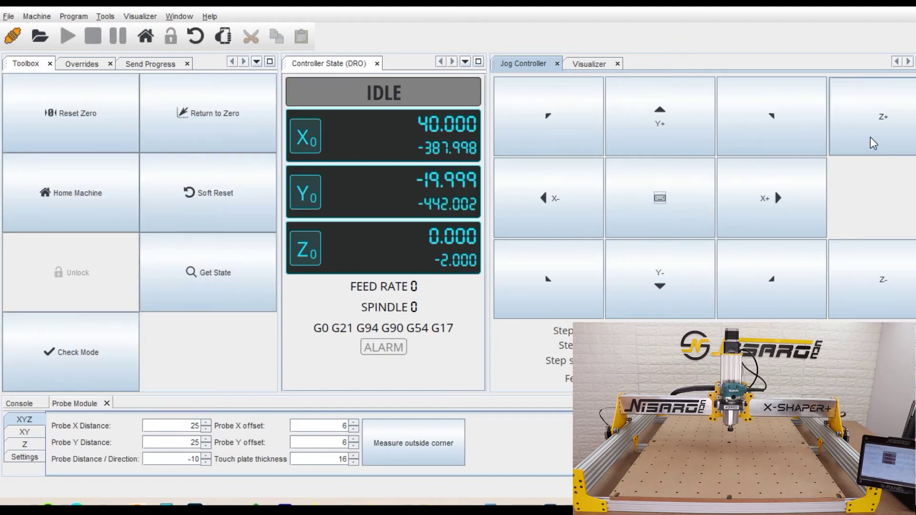
click(890, 265)
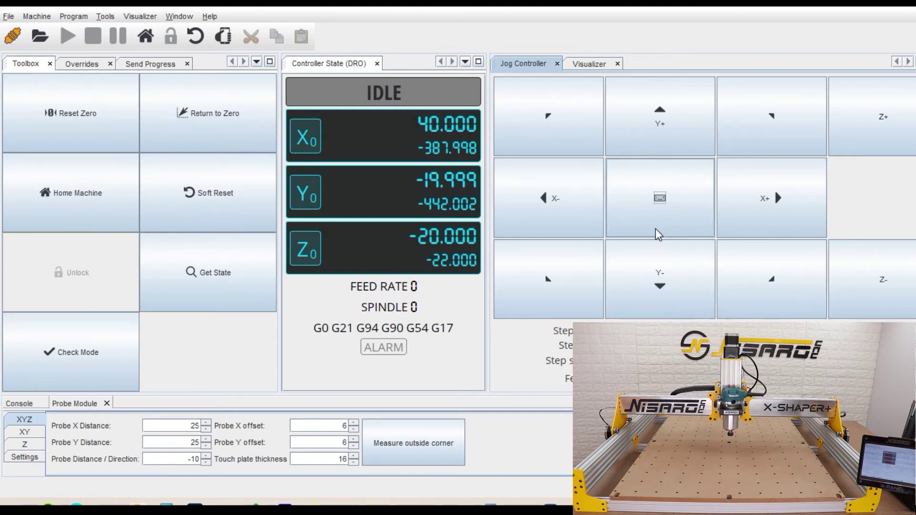
Step: Zero X, Y and Z in the DRO, jog away, and return to work zero
click(305, 138)
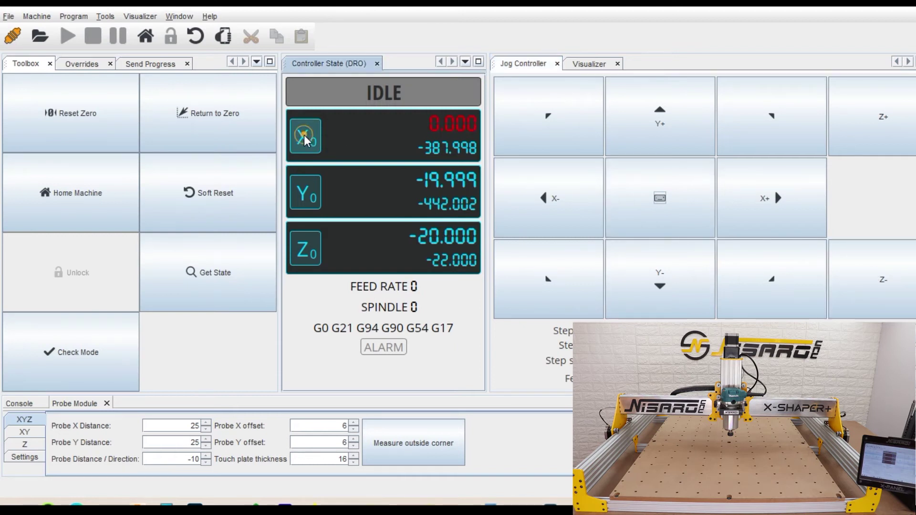
click(310, 194)
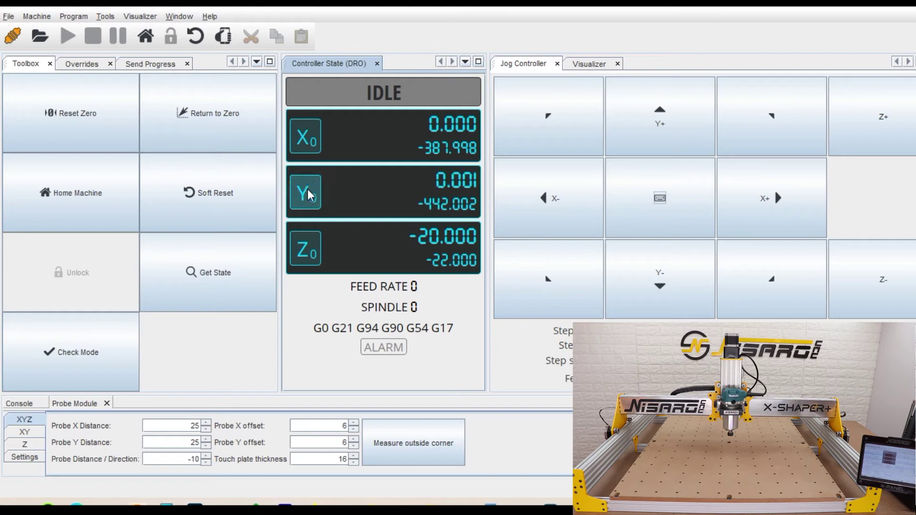
click(307, 246)
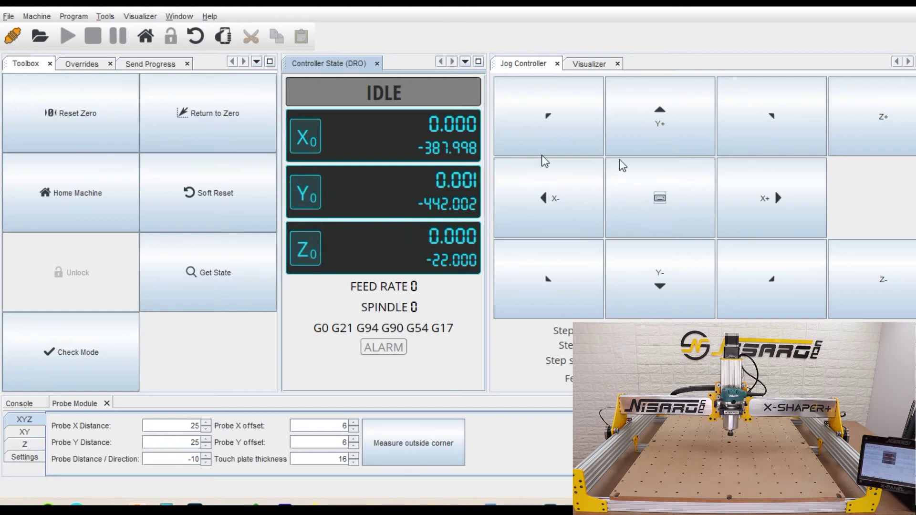
click(778, 132)
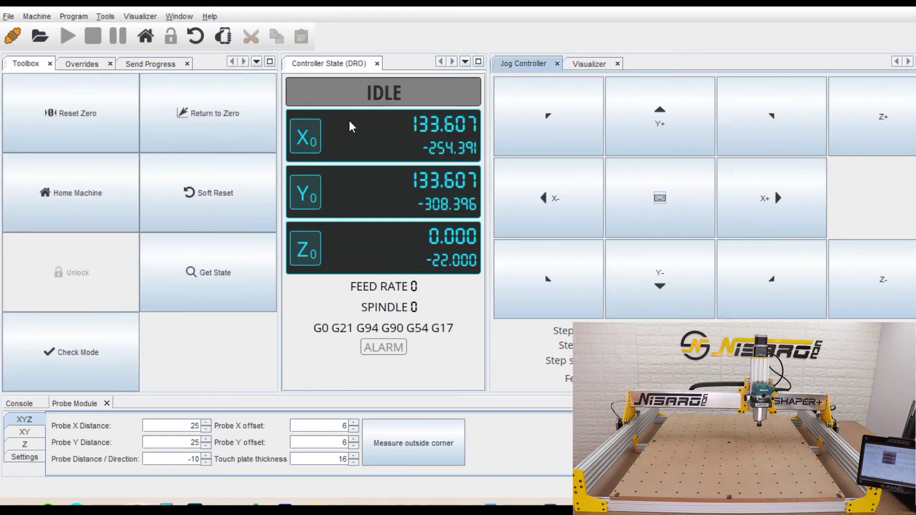
click(237, 116)
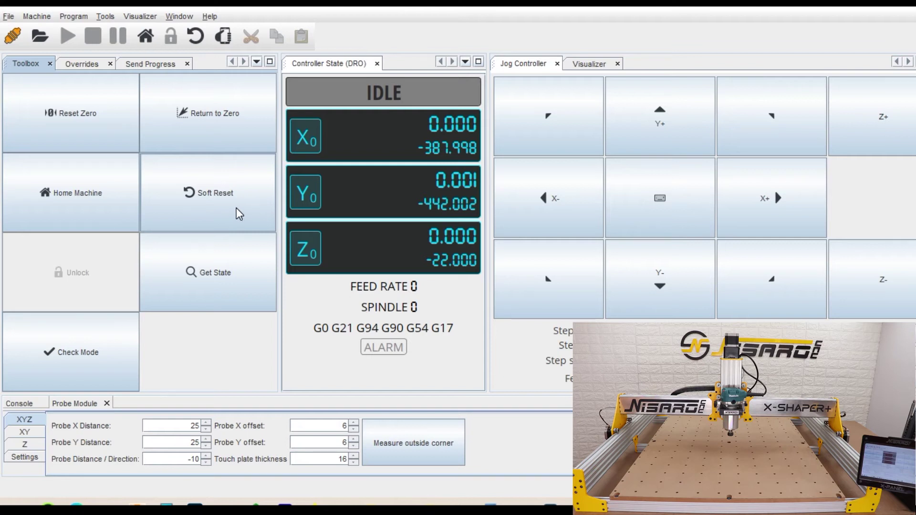
Step: Select Feed under Overrides, then view Send Progress showing 0 rows and 00:00:00 duration
click(82, 66)
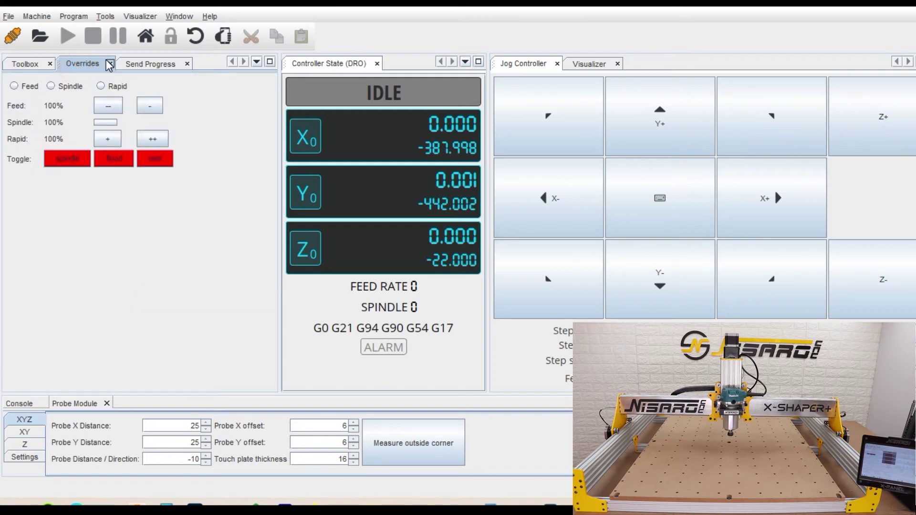
click(15, 86)
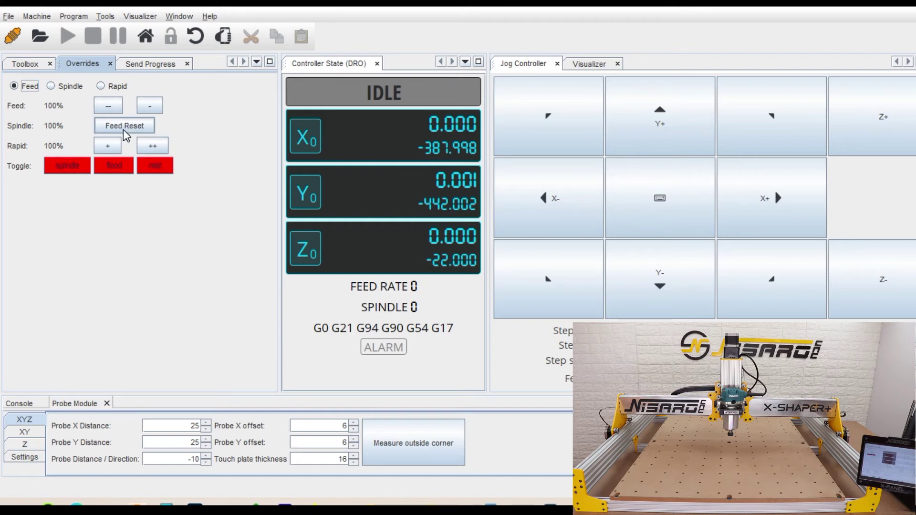
click(144, 67)
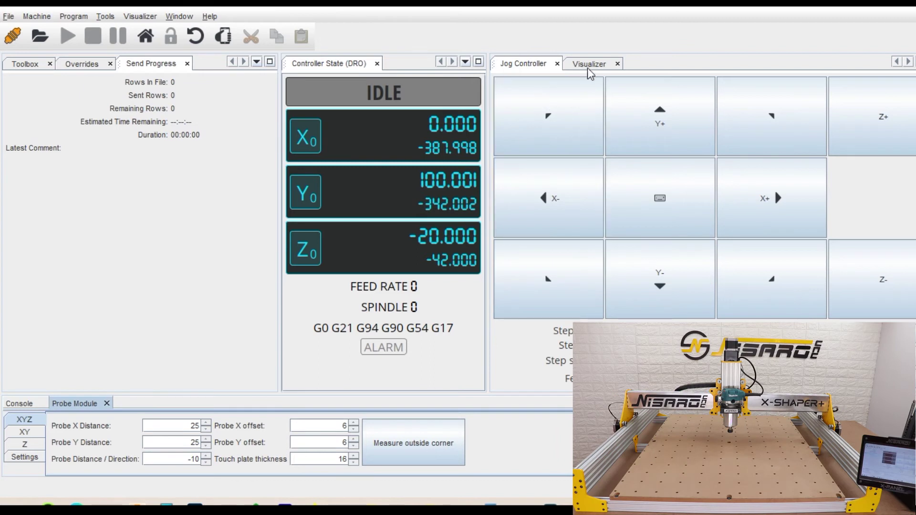
Step: Open the Visualizer and orbit the grid into a perspective view
click(588, 67)
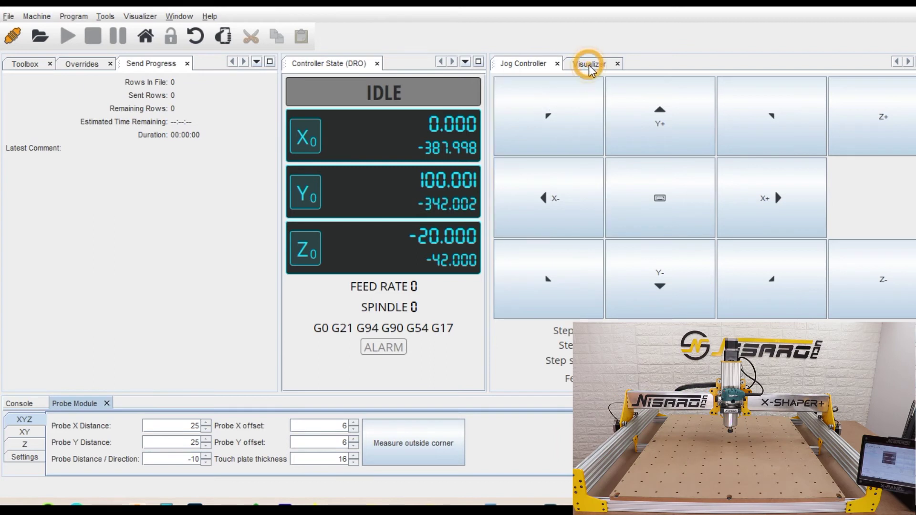
click(585, 65)
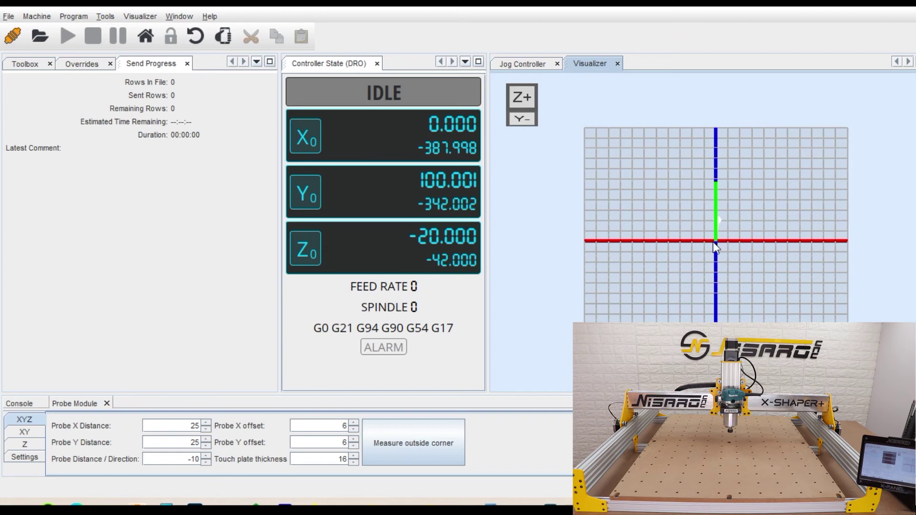
drag(713, 241, 686, 256)
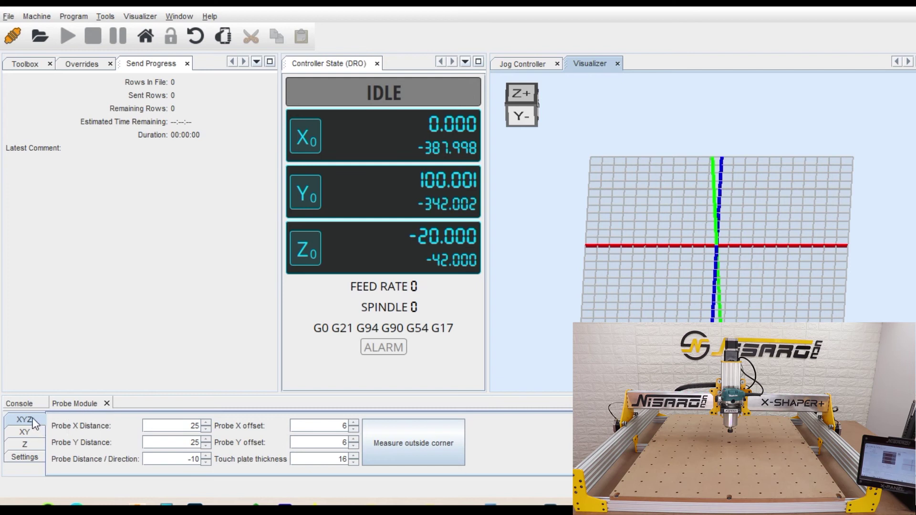
Step: Browse the XY, Z and XYZ probe options, then show the Console log
click(26, 432)
click(29, 446)
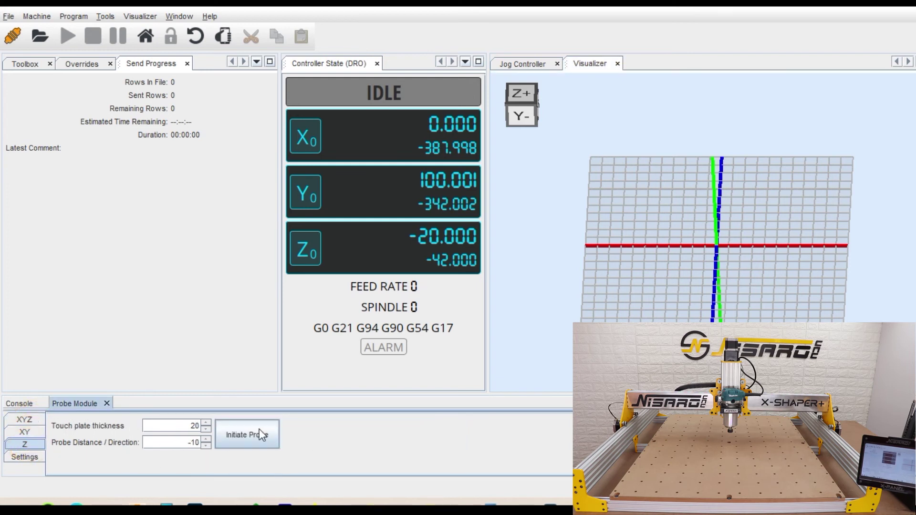
click(24, 420)
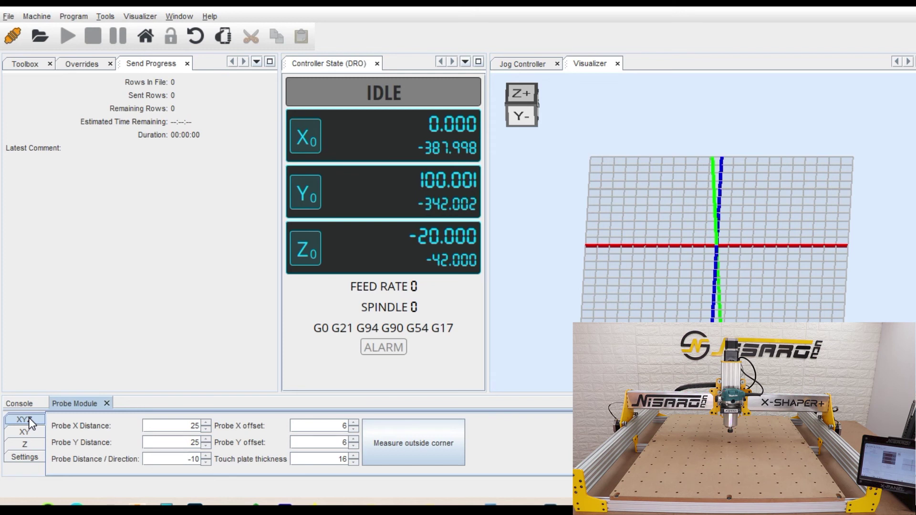
click(20, 404)
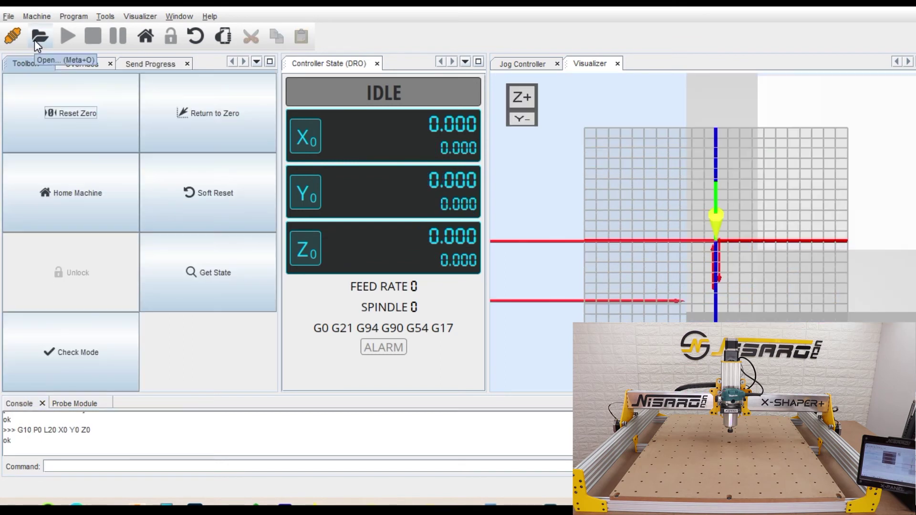
Step: Open Logo.tap from the Desktop to load and preview its logo toolpath
click(38, 37)
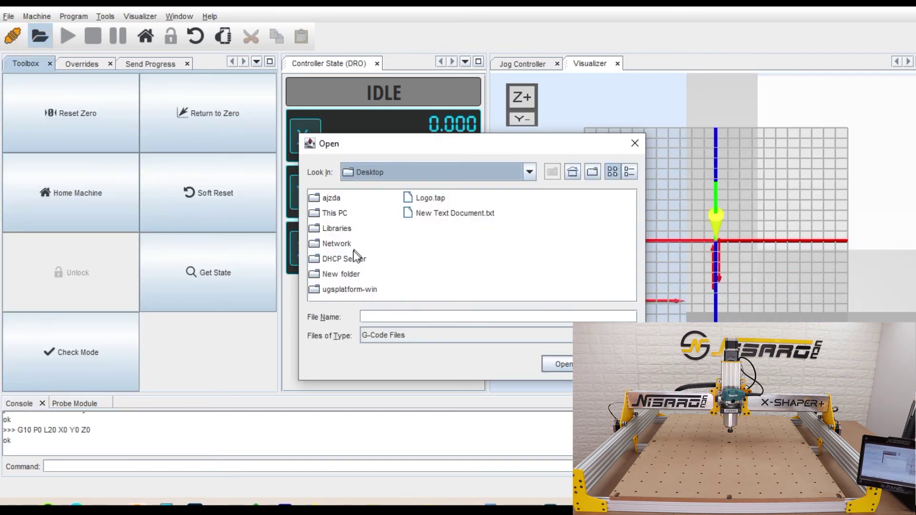
click(425, 199)
double_click(424, 198)
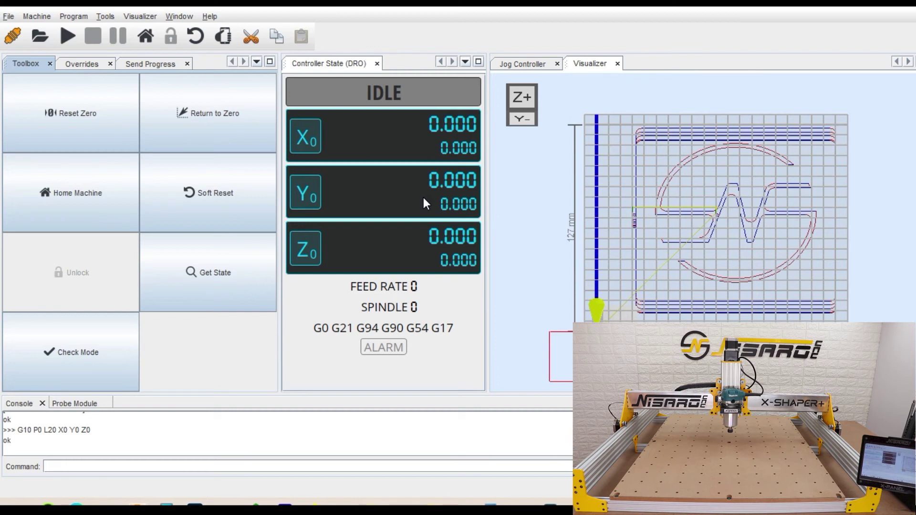
Step: Start streaming Logo.tap; it halts in HOLD after error 20 on the T6M6 tool change
click(71, 36)
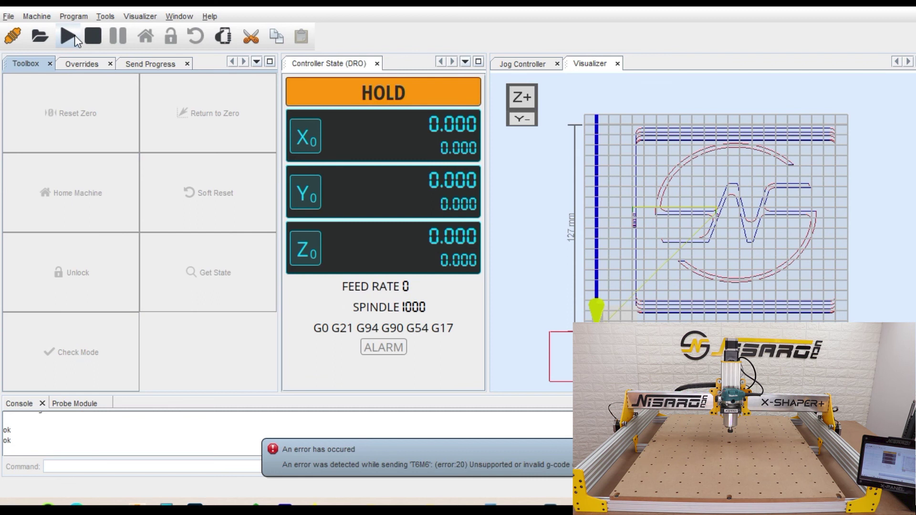
Step: Resume Logo.tap from HOLD so it continues cutting at Z -8.000
click(69, 35)
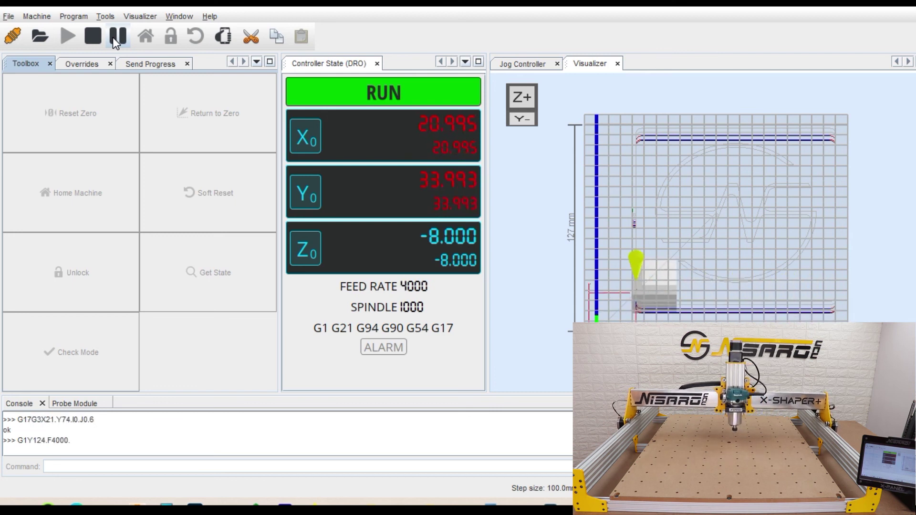
Step: In the Overrides panel, raise the Feed override from 100% to 200%
click(85, 64)
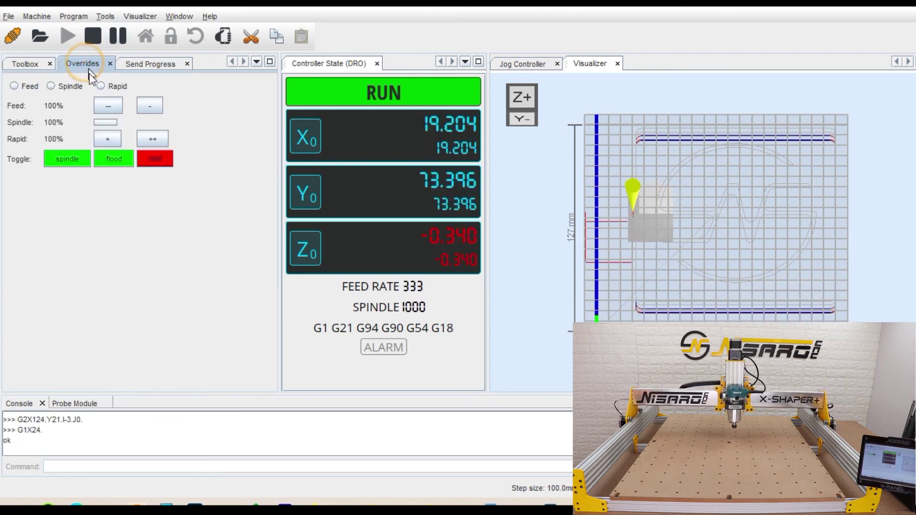
click(149, 133)
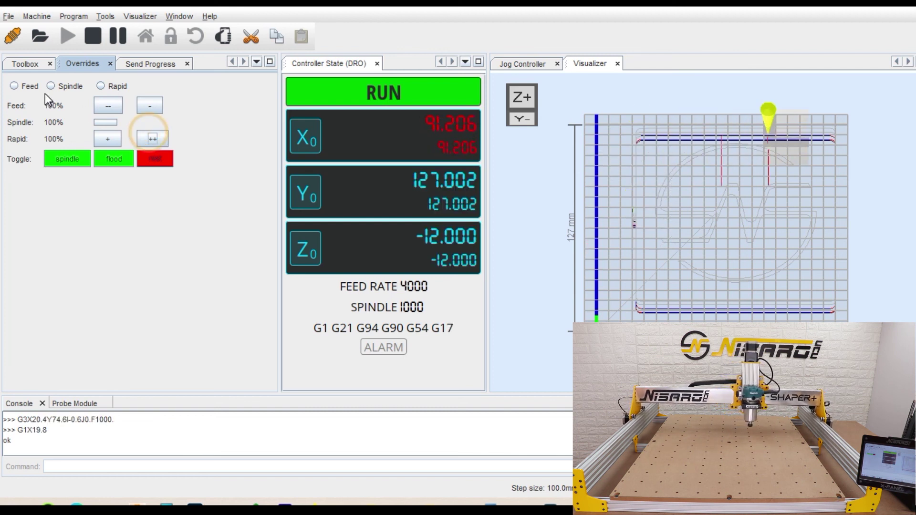
click(43, 88)
click(150, 142)
click(150, 142)
click(149, 143)
click(150, 143)
click(149, 143)
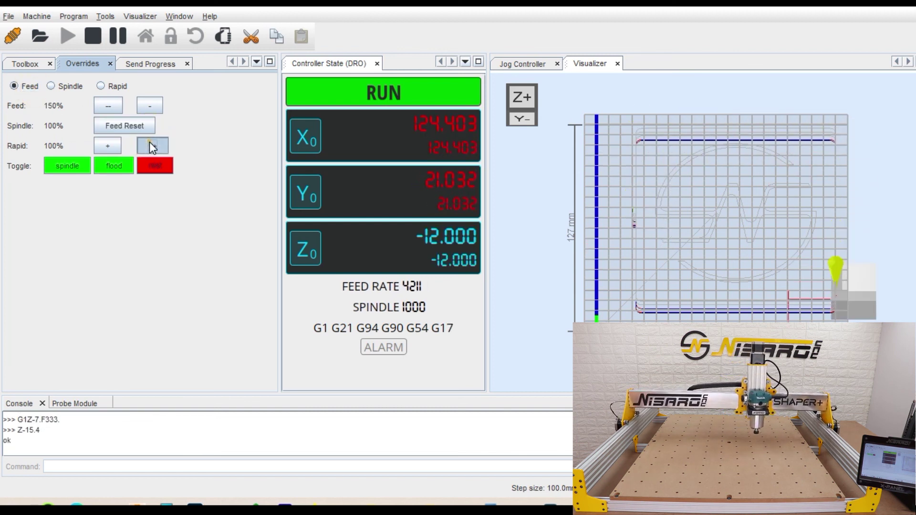
click(150, 144)
click(149, 145)
click(150, 144)
click(150, 145)
click(149, 145)
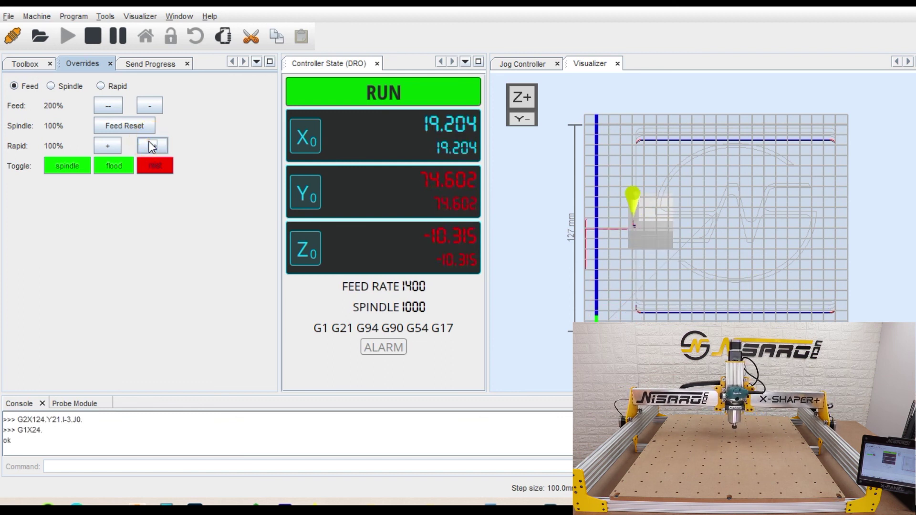